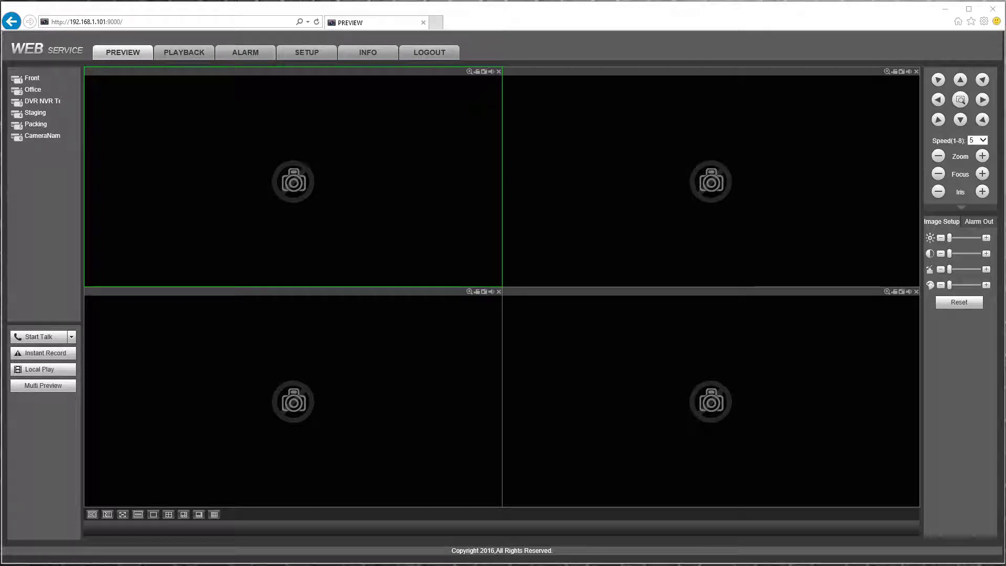
# - Show the Network Email settings: smtp.office365.com, port 587, TLS, subject NVR ALERT
pyautogui.click(297, 55)
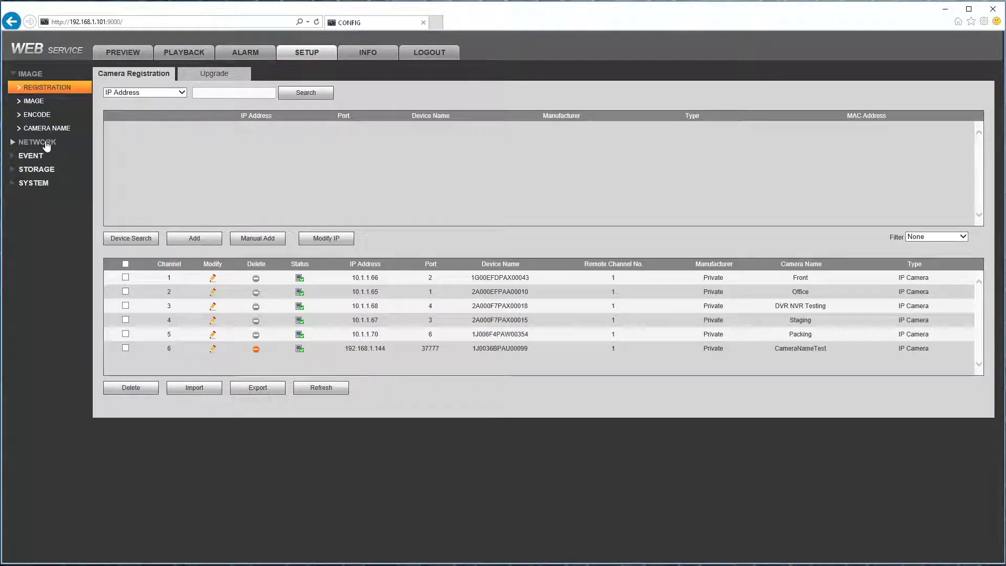
pyautogui.click(46, 144)
pyautogui.click(44, 169)
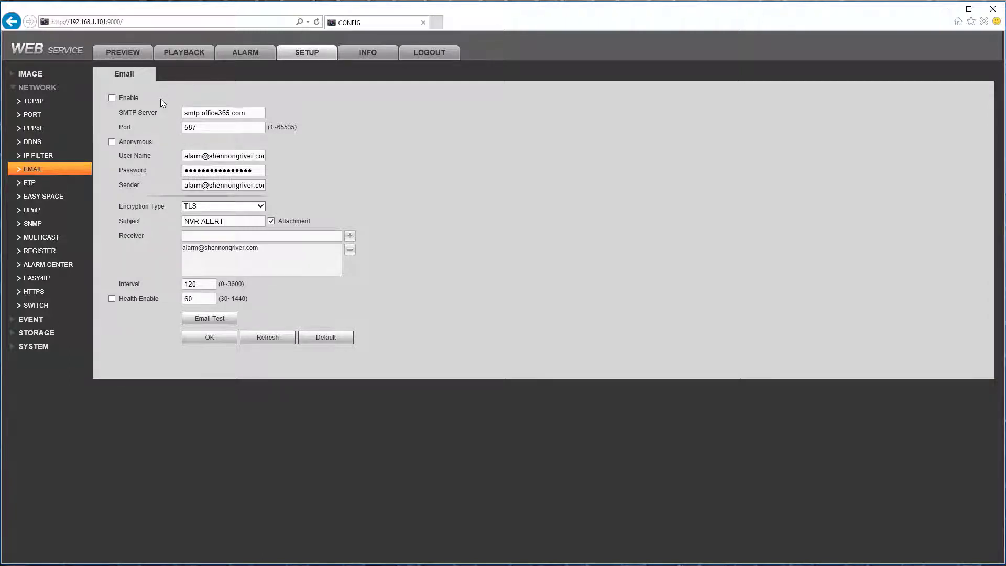
# - Check the Office 365 SMTP article's settings table in a new tab, then return to the NVR
pyautogui.click(435, 22)
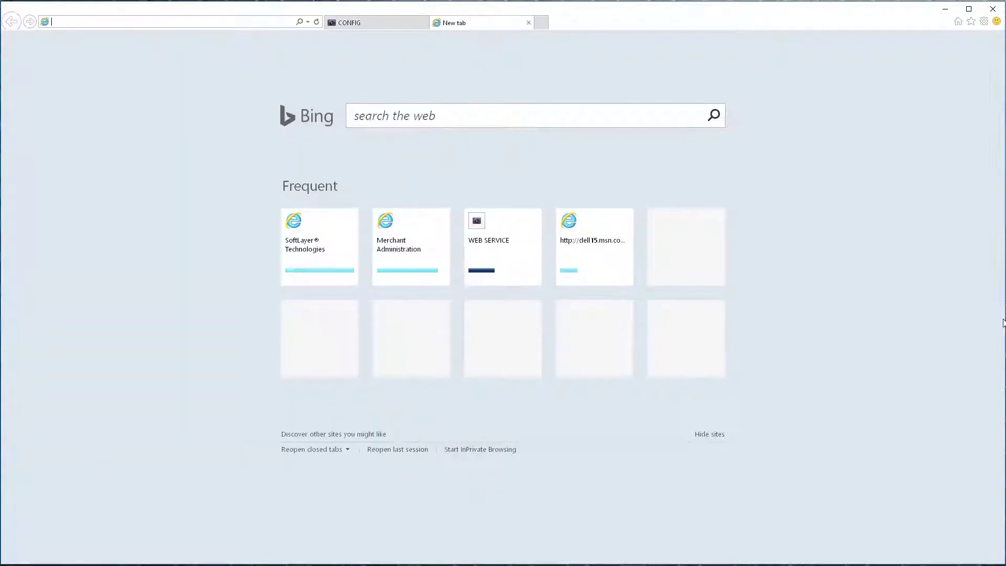
pyautogui.moveTo(1003, 382); pyautogui.dragTo(505, 226)
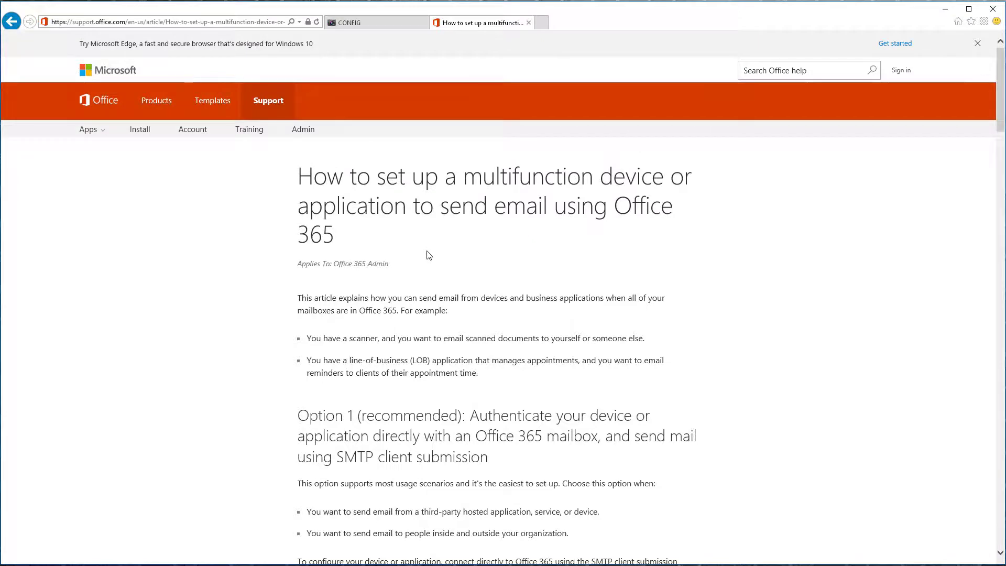
pyautogui.scroll(-7, 427, 251)
pyautogui.scroll(-3, 428, 249)
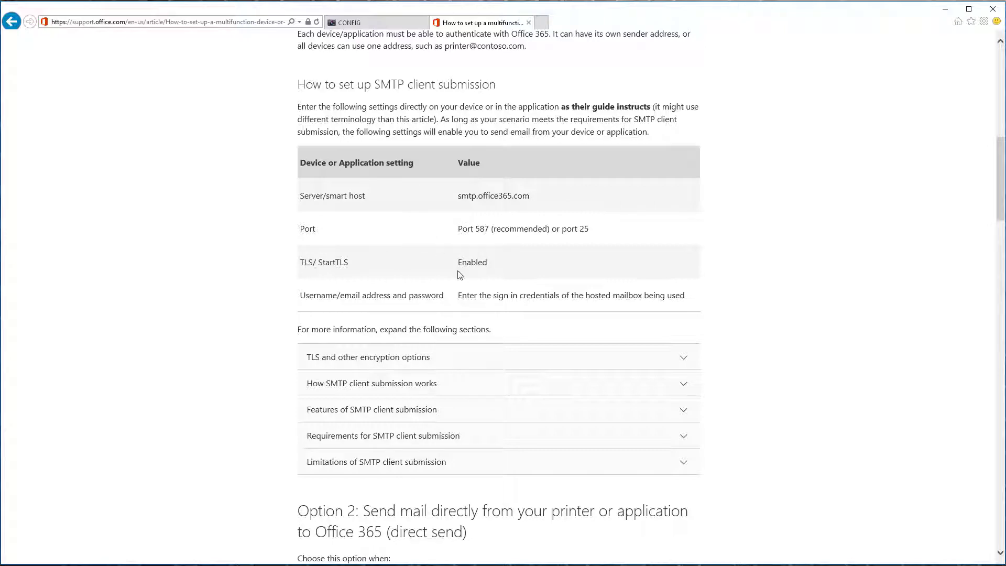
pyautogui.click(364, 24)
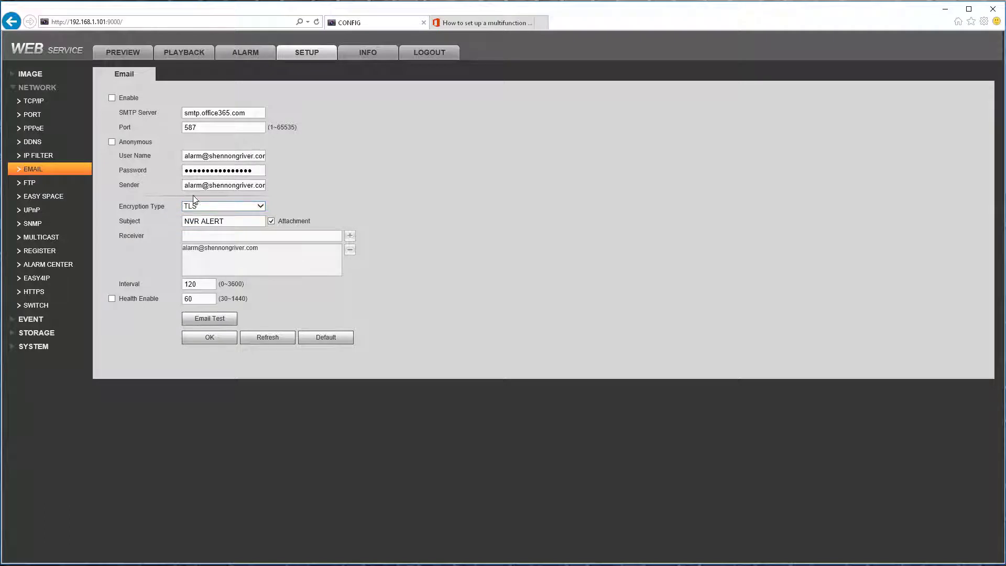
pyautogui.click(217, 208)
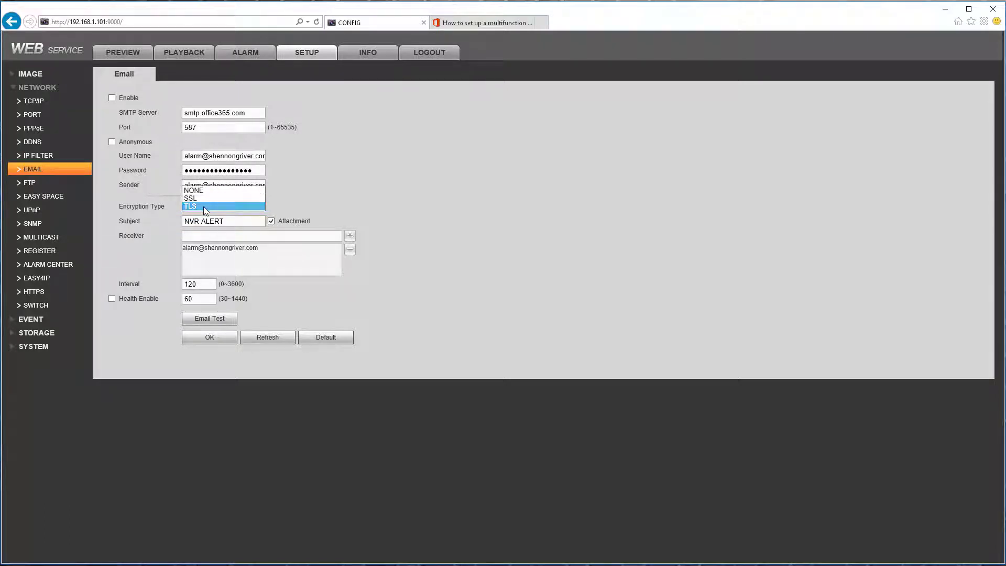
pyautogui.click(203, 207)
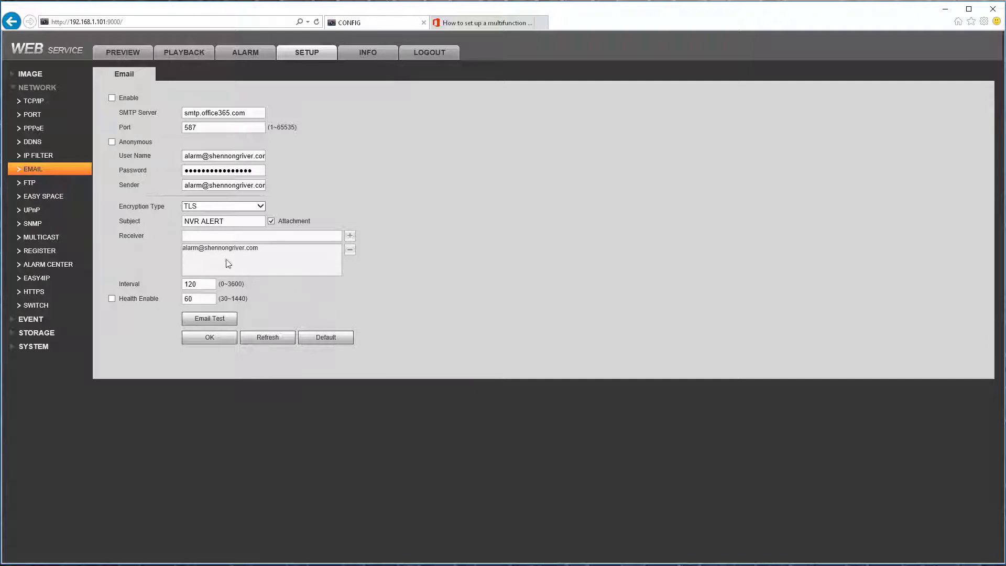
pyautogui.click(112, 98)
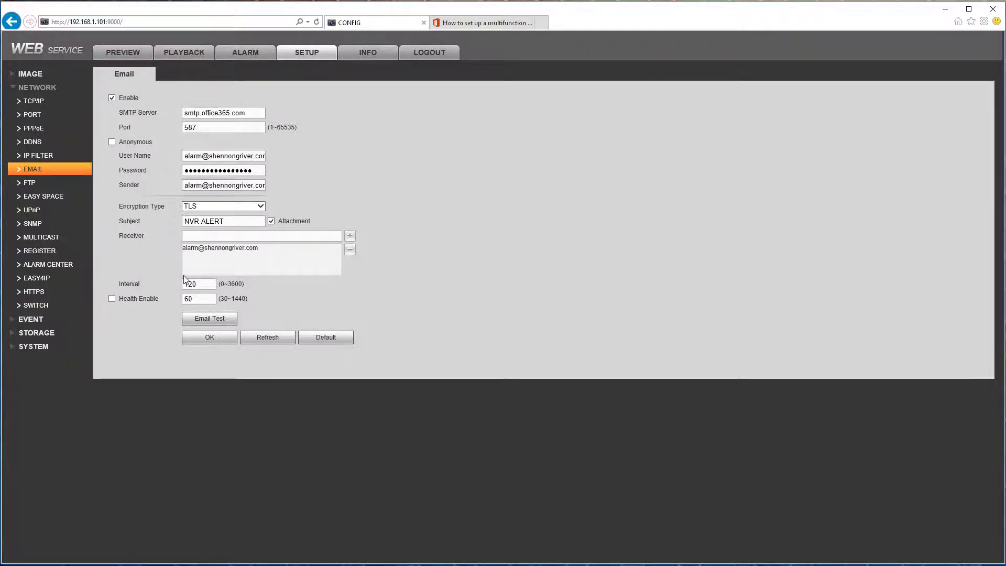
# - Save the Office 365 email settings and confirm a test email succeeds
pyautogui.click(205, 316)
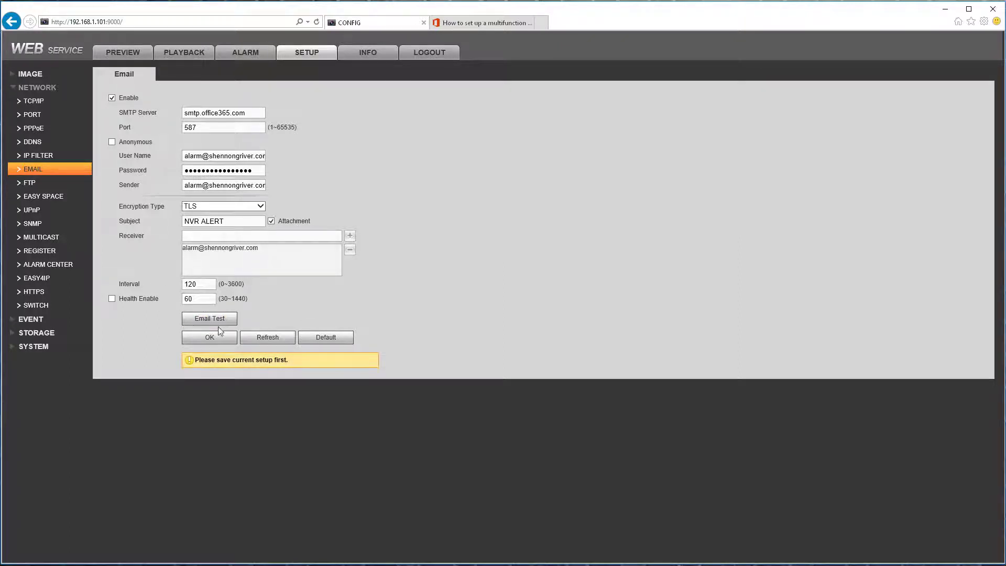
pyautogui.click(211, 342)
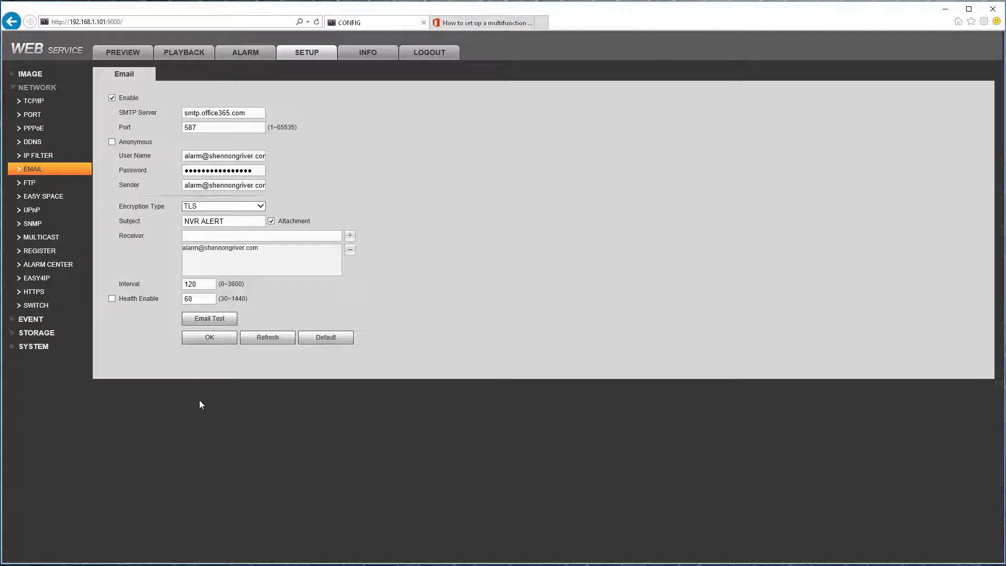
pyautogui.click(209, 318)
# - Under Event > Alarm, show the IPC Offline Alarm settings and select channel 6
pyautogui.click(45, 318)
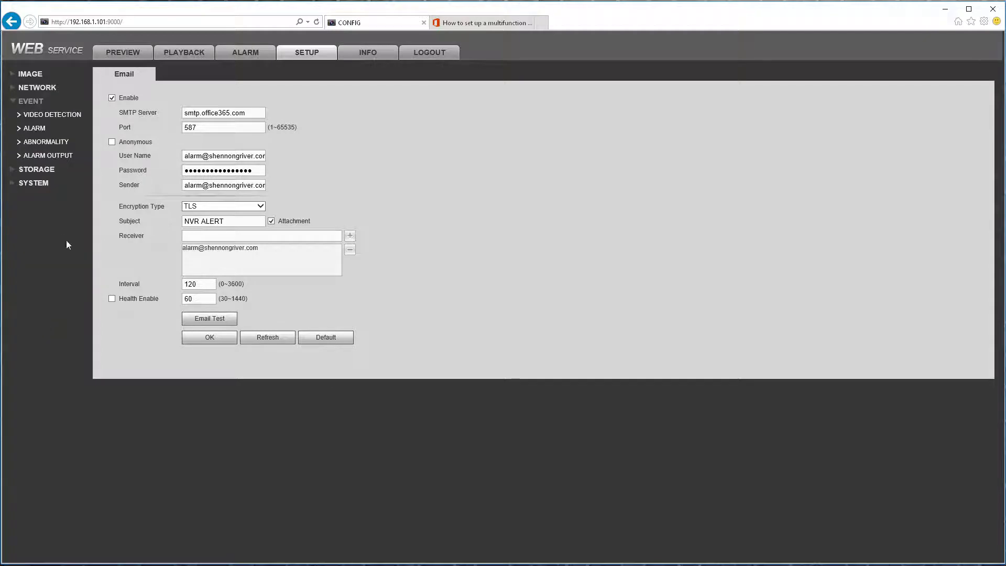
pyautogui.click(51, 125)
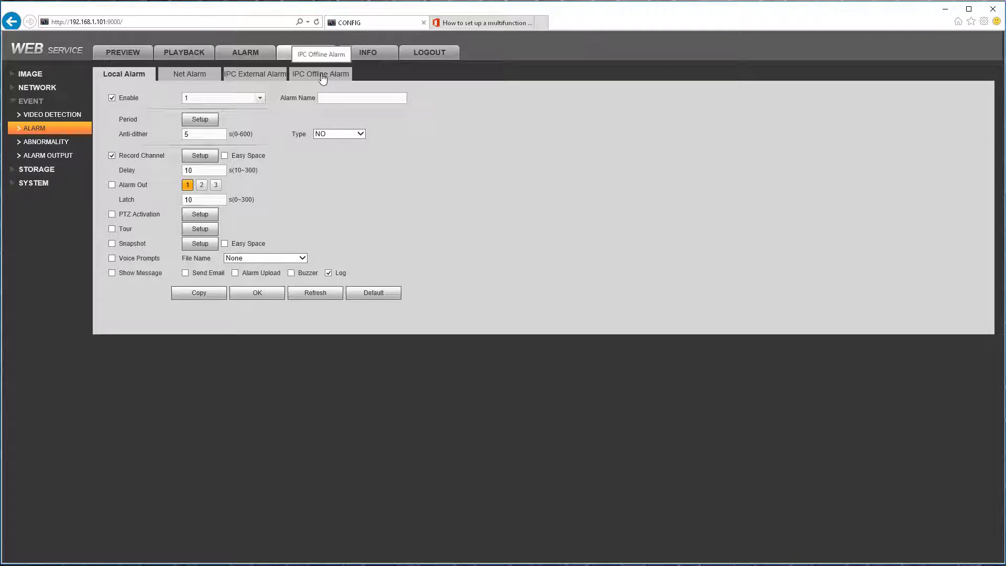
pyautogui.click(322, 78)
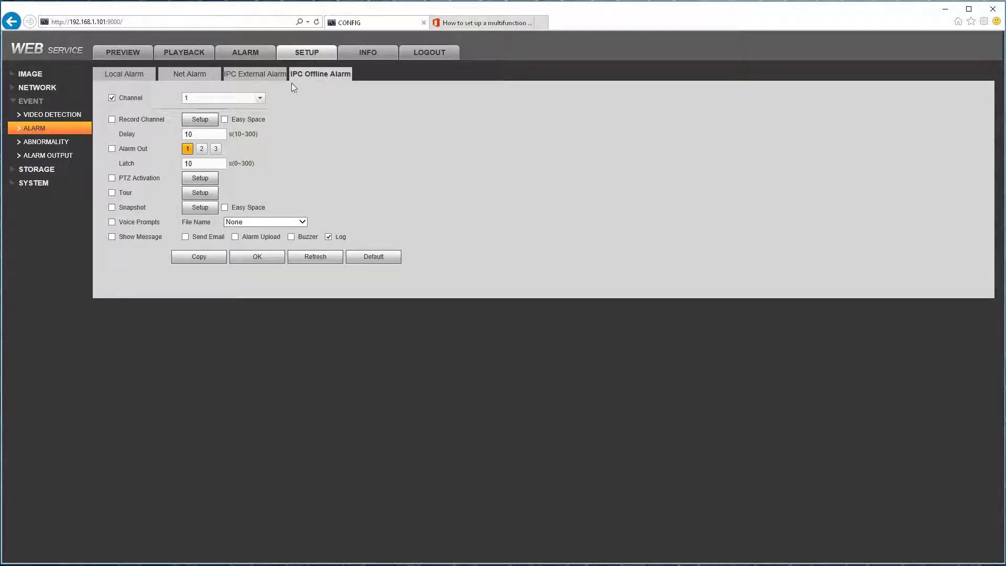
pyautogui.click(227, 97)
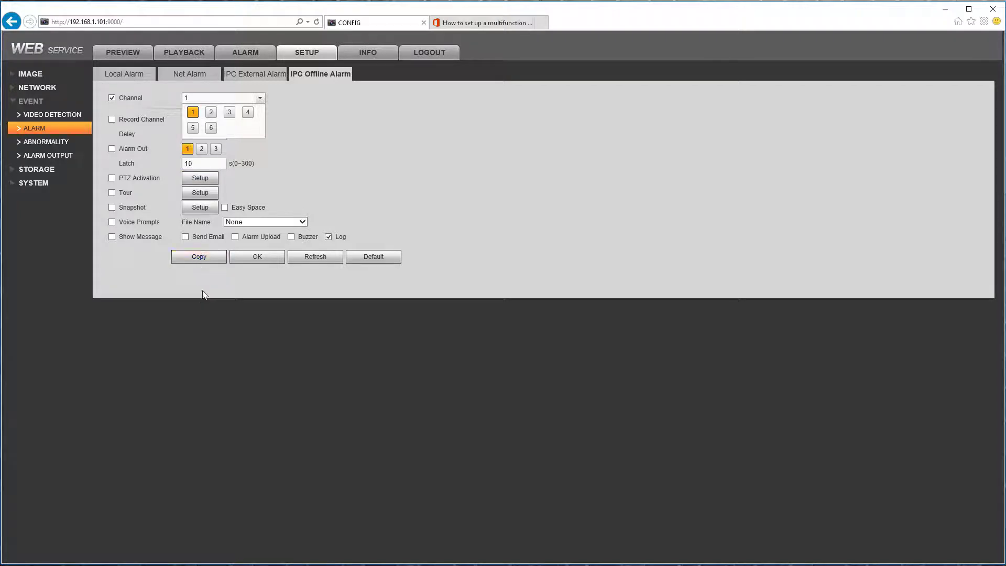
pyautogui.click(350, 173)
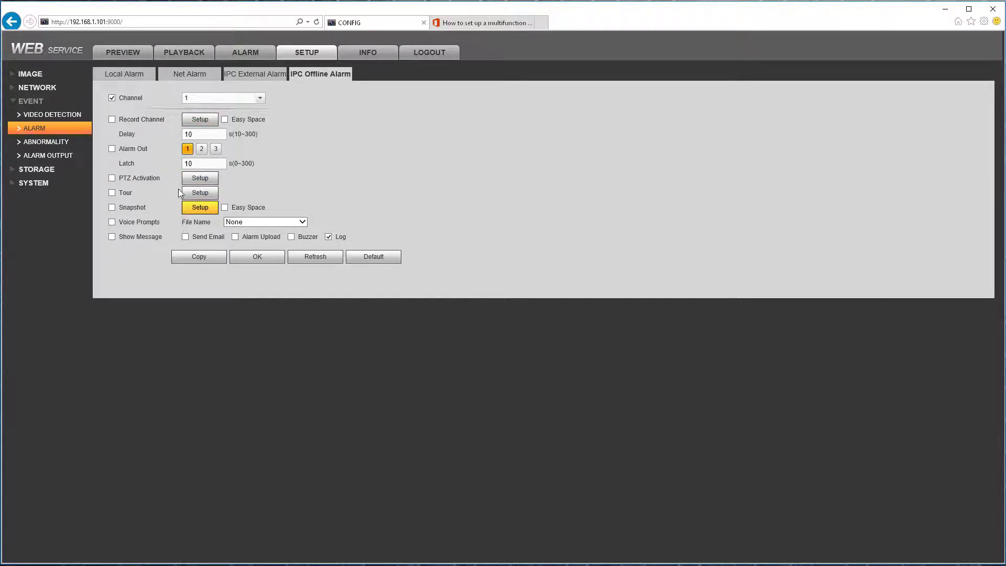
pyautogui.click(219, 100)
pyautogui.click(217, 129)
# - Enable Send Email and Buzzer for channel 6's IPC offline alarm and save it
pyautogui.click(195, 102)
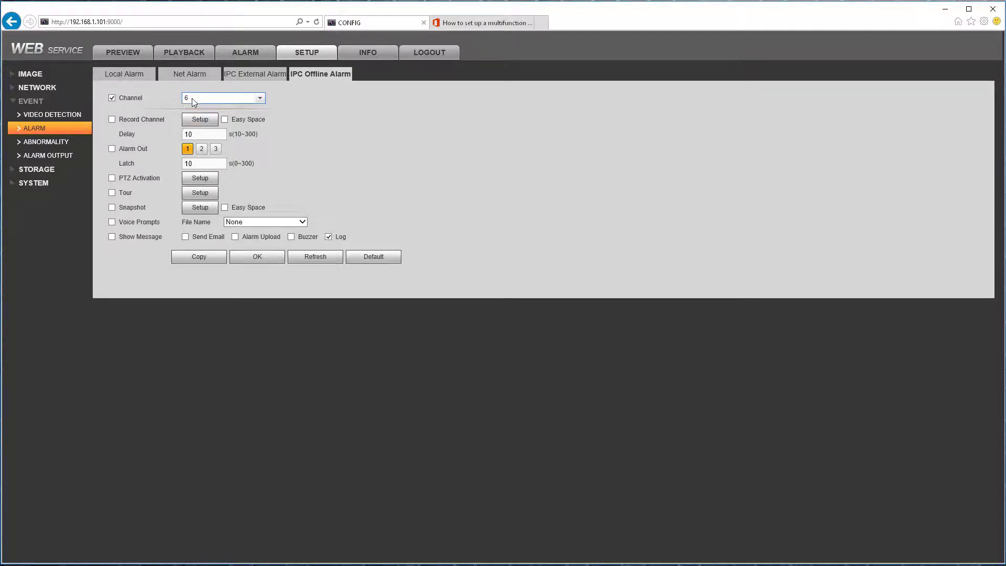
pyautogui.click(112, 236)
pyautogui.click(186, 237)
pyautogui.click(291, 237)
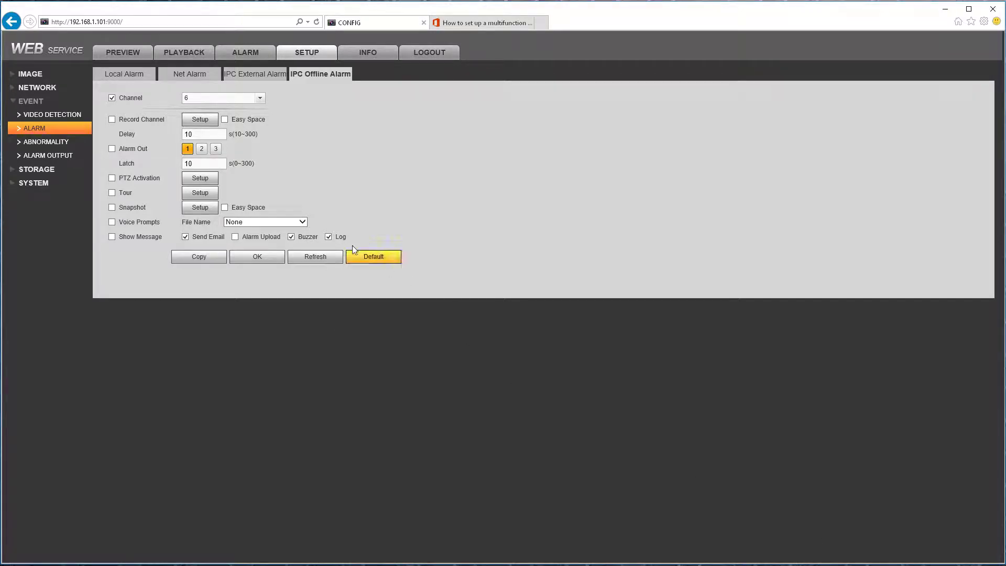
pyautogui.click(266, 257)
pyautogui.click(111, 98)
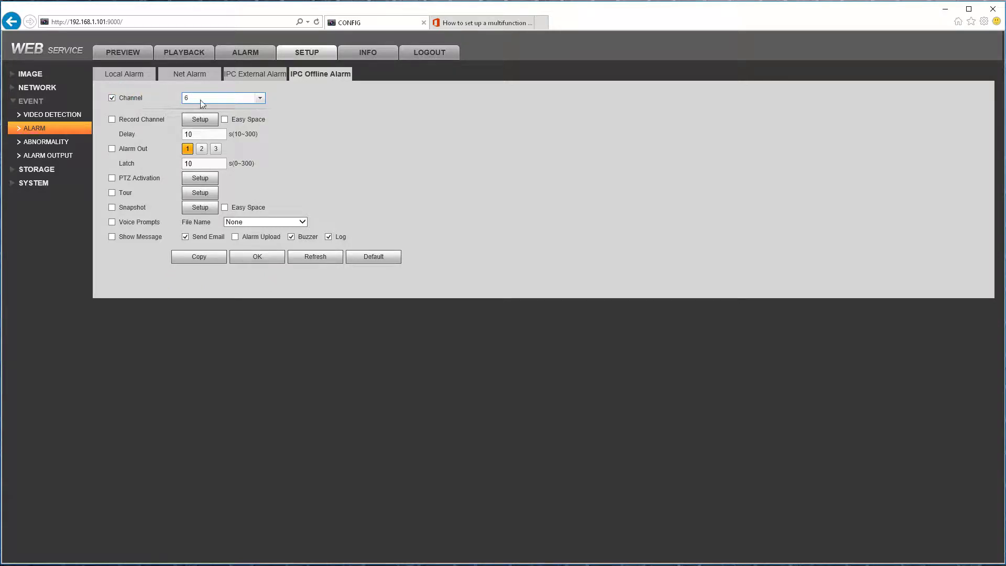
# - Resave the alarm, then search the system log for the 2017-02-22 IPC Offline Alarm entries
pyautogui.click(255, 258)
pyautogui.click(14, 184)
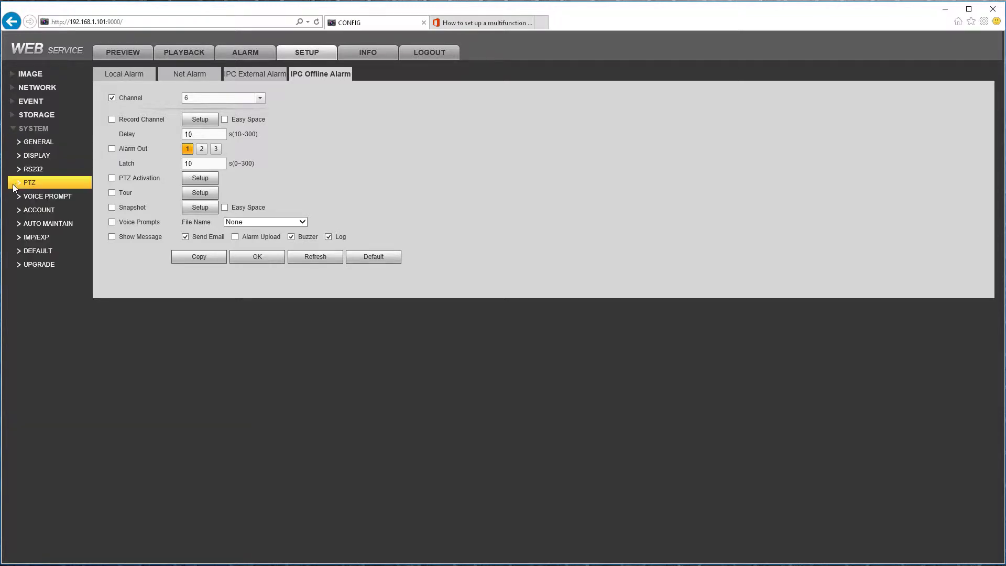
pyautogui.click(361, 56)
pyautogui.click(55, 102)
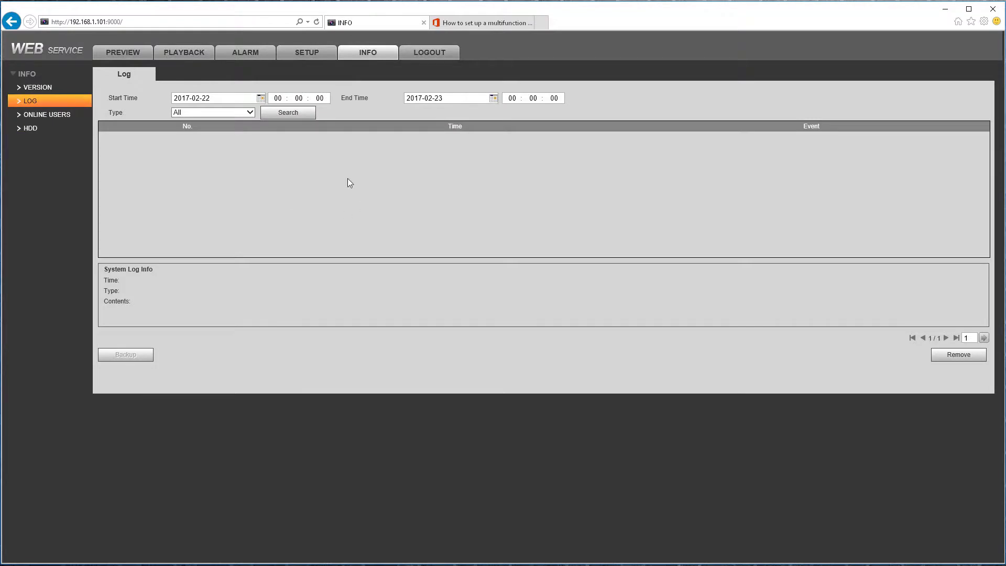
pyautogui.click(285, 114)
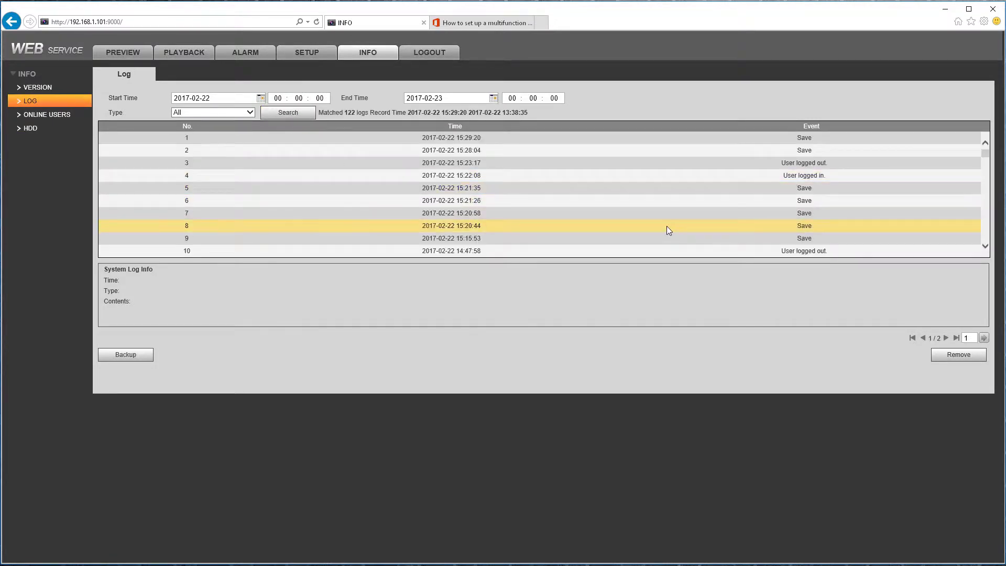
pyautogui.scroll(-3, 688, 190)
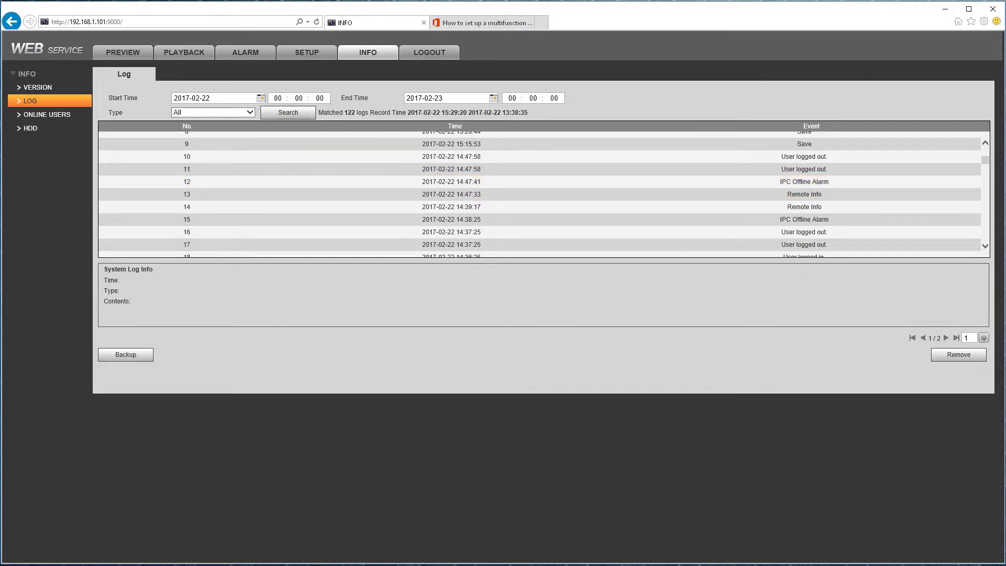
pyautogui.hotkey('alt', 'Tab')
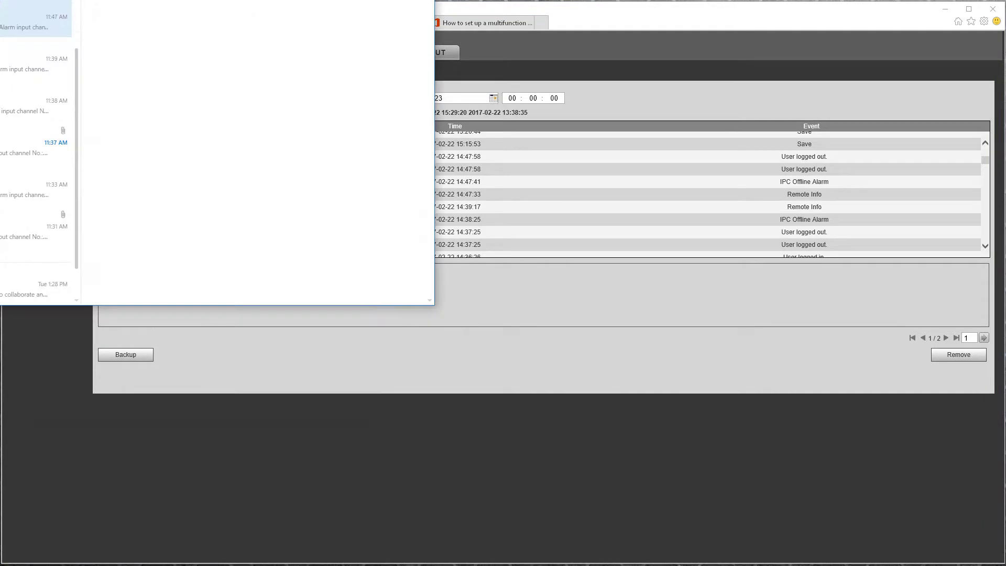
# - Bring the Outlook window into view and review the open offline alarm email
pyautogui.moveTo(217, 0); pyautogui.dragTo(495, 24)
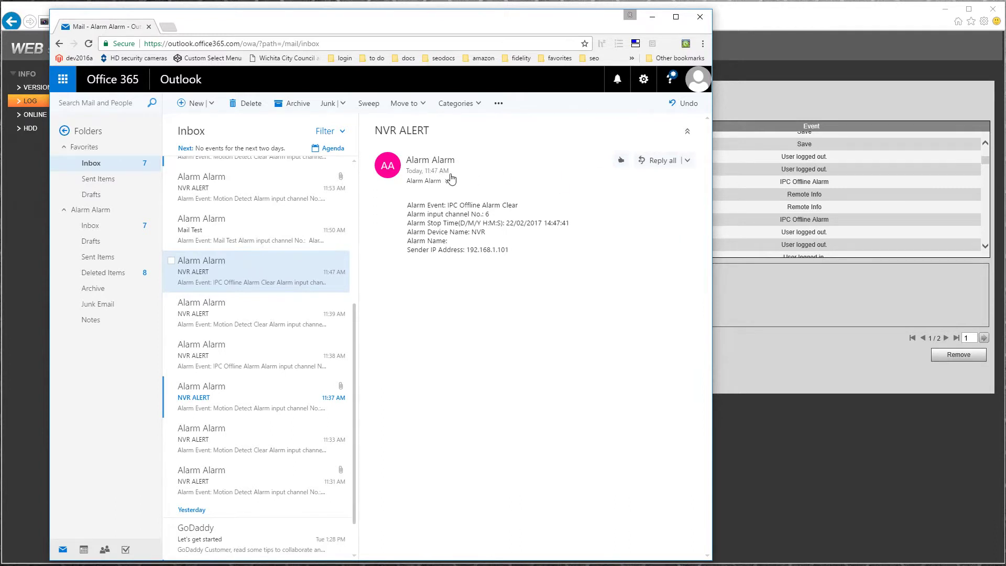
pyautogui.moveTo(461, 210); pyautogui.dragTo(506, 206)
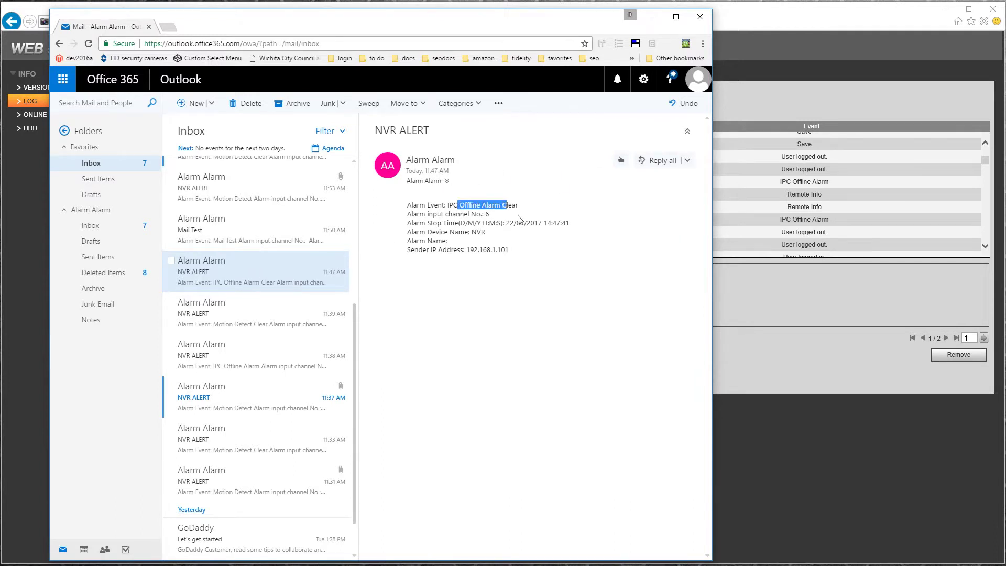
pyautogui.click(481, 307)
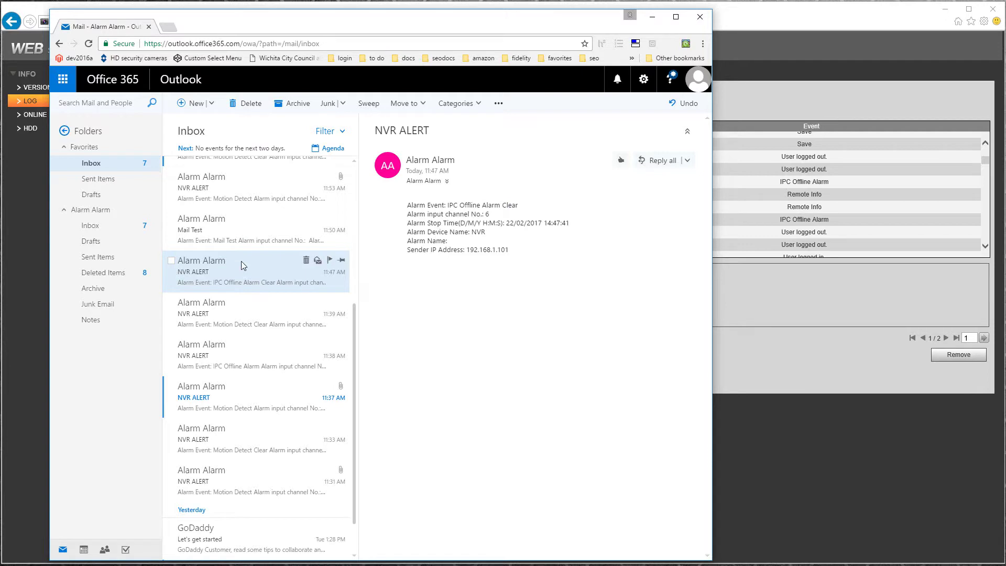
pyautogui.scroll(5, 288, 328)
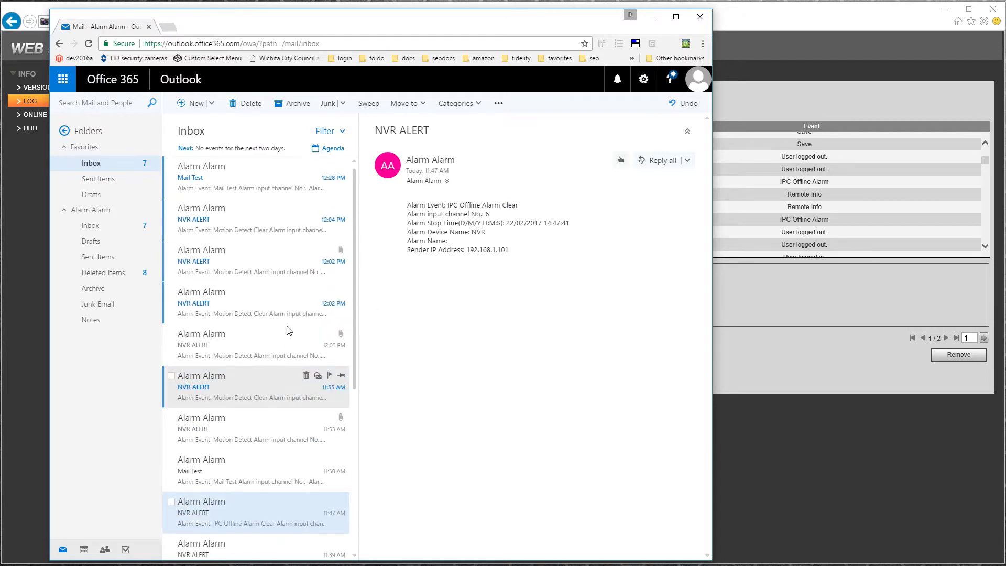
pyautogui.click(98, 166)
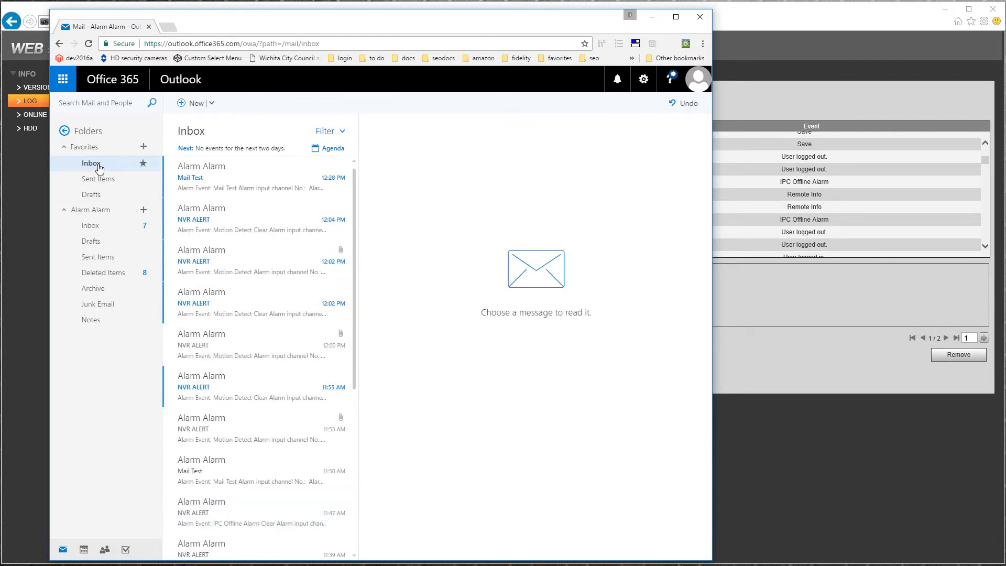
# - Open the Mail Test and 12:00 PM alerts, ending on the 11:47 AM channel 6 alert
pyautogui.click(221, 187)
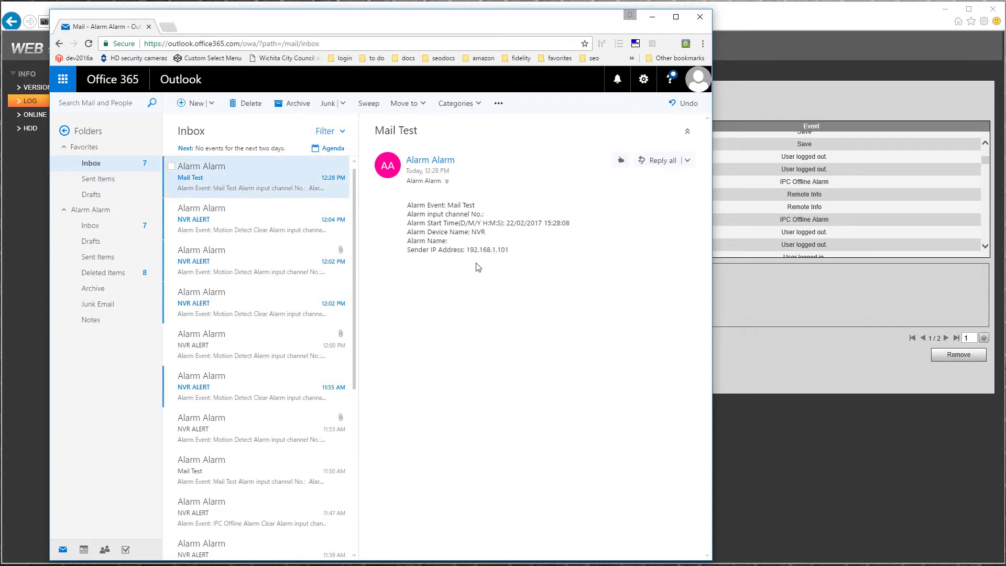
pyautogui.click(252, 323)
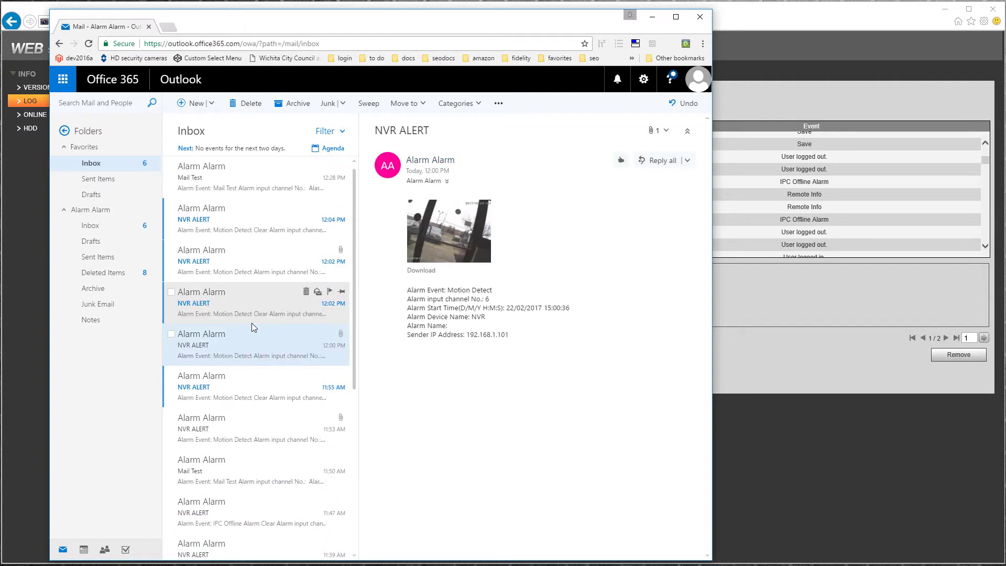
pyautogui.scroll(-3, 251, 322)
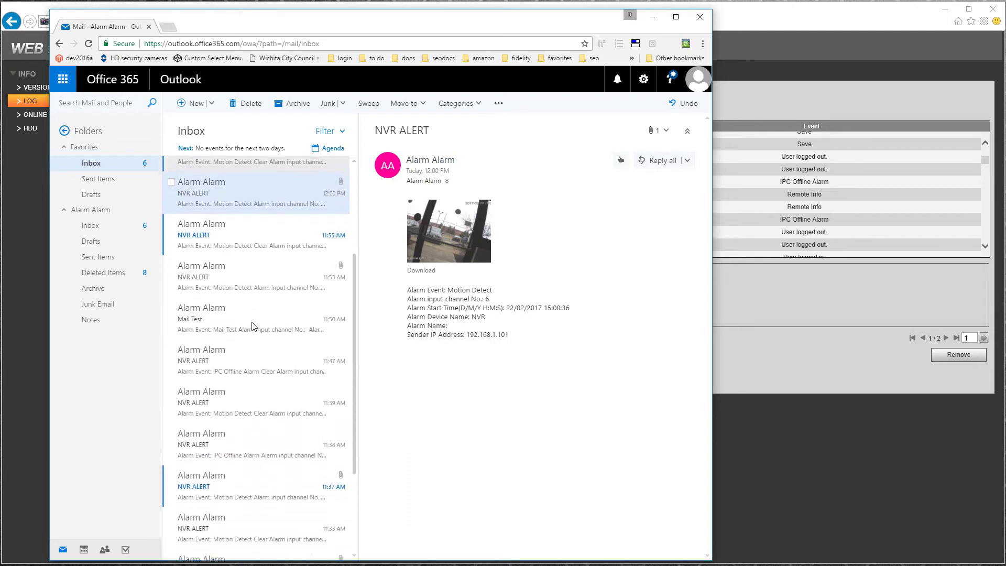
pyautogui.click(241, 362)
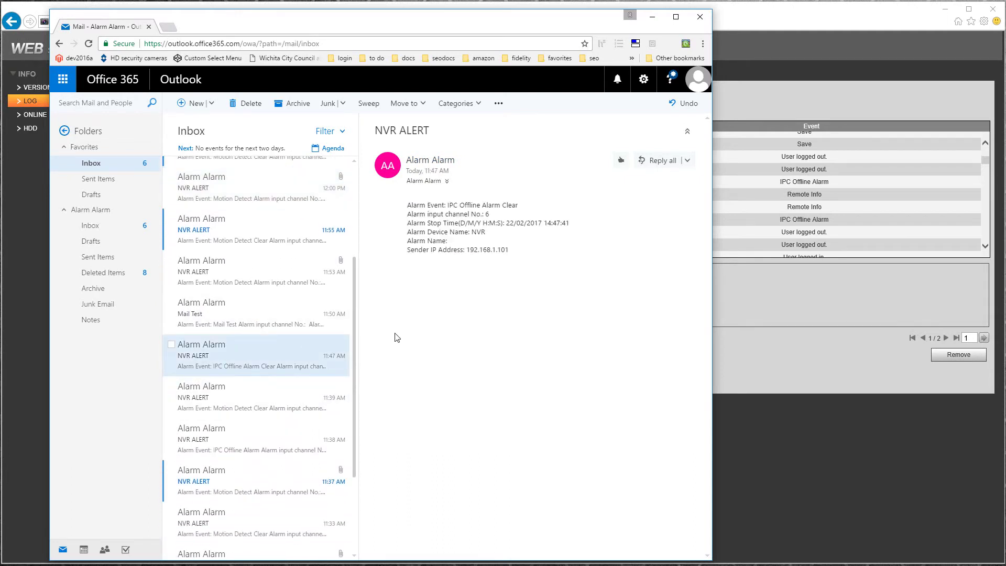